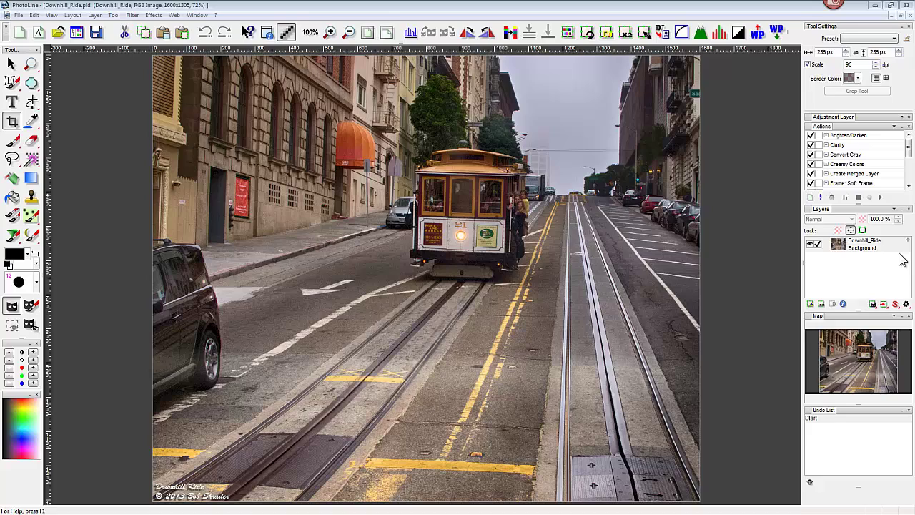
- Check the panel list without choosing anything, then collapse and re-expand Tool Settings
click(52, 15)
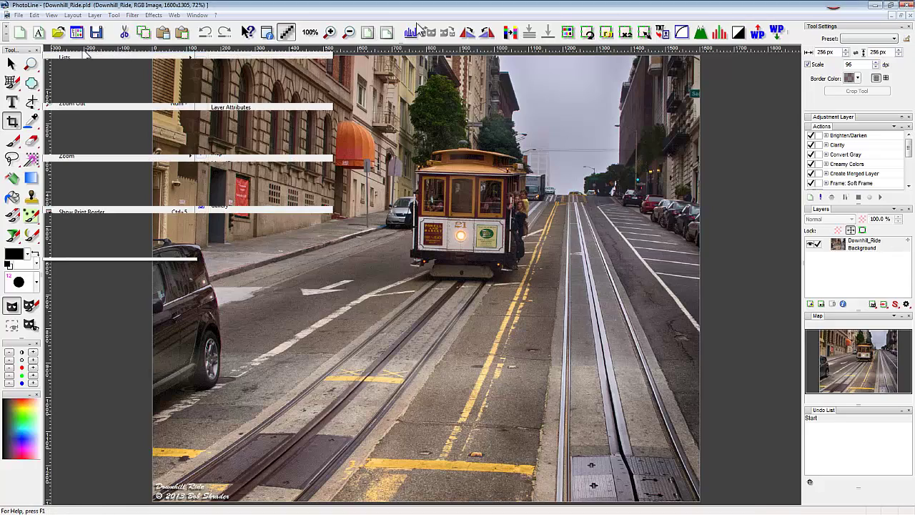
mouse_move(83, 49)
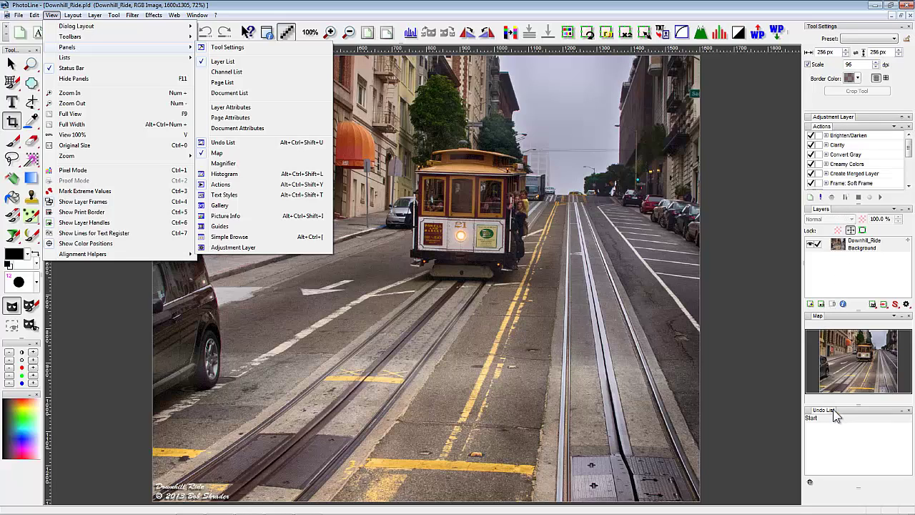
click(873, 39)
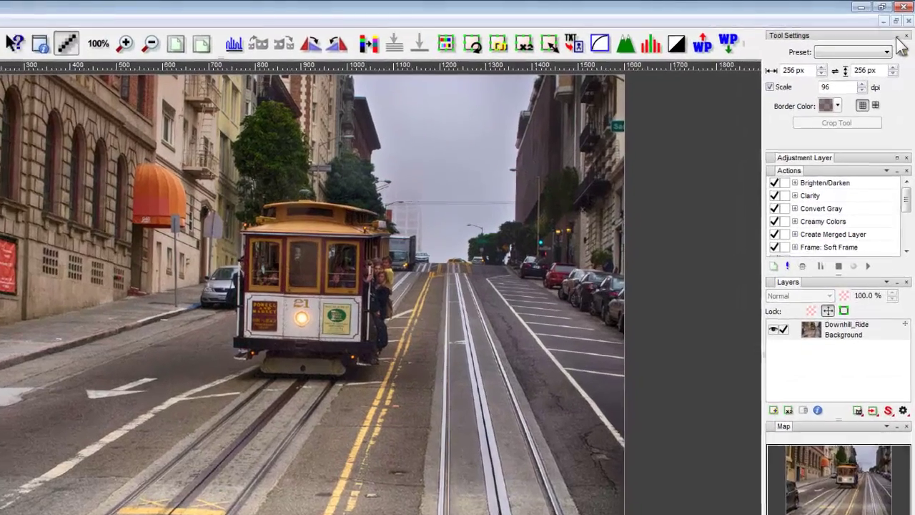
click(897, 37)
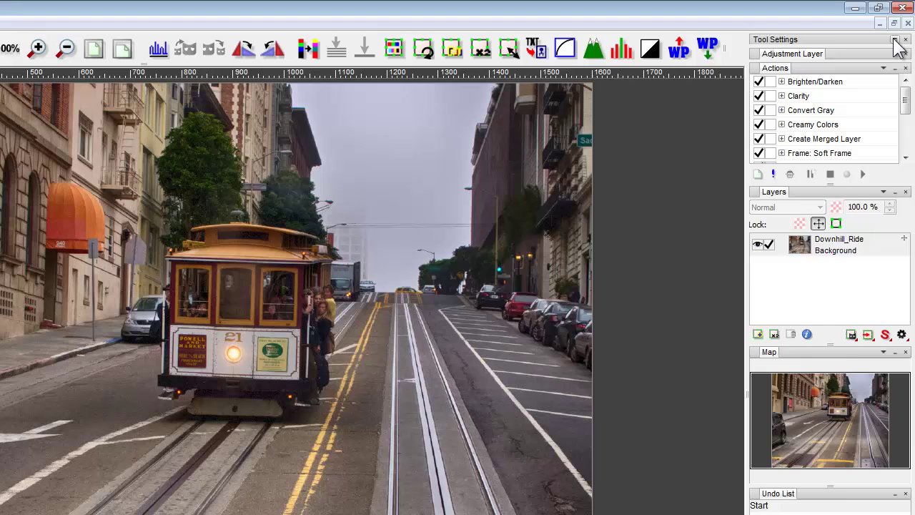
click(895, 40)
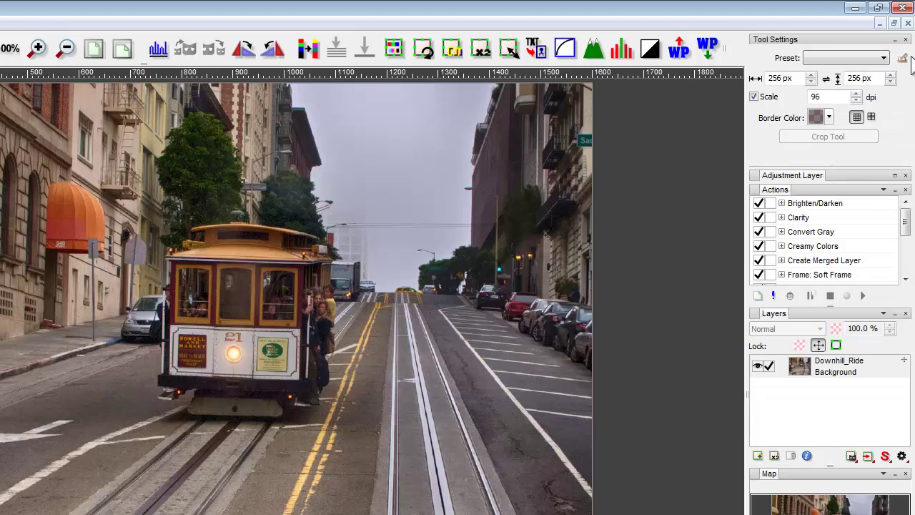
- Close the Actions panel and undock the Layers panel to float over the image
click(906, 191)
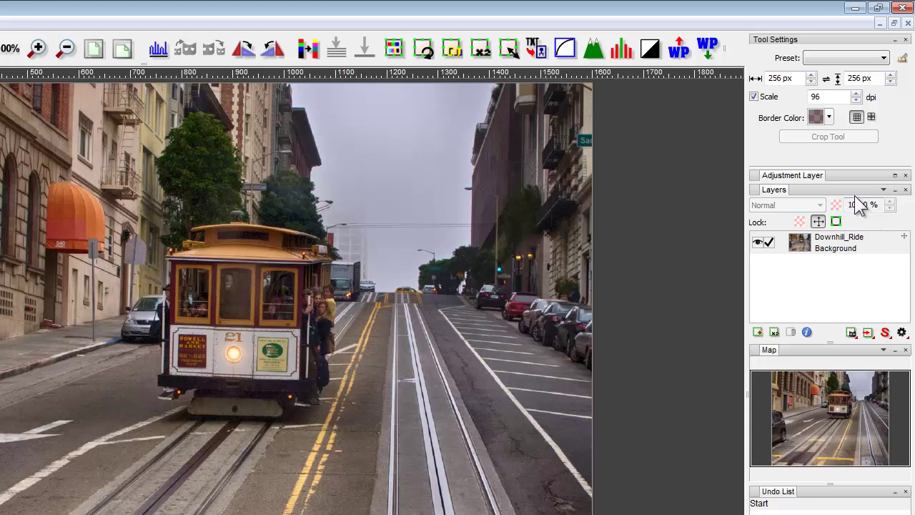
drag(849, 189, 208, 296)
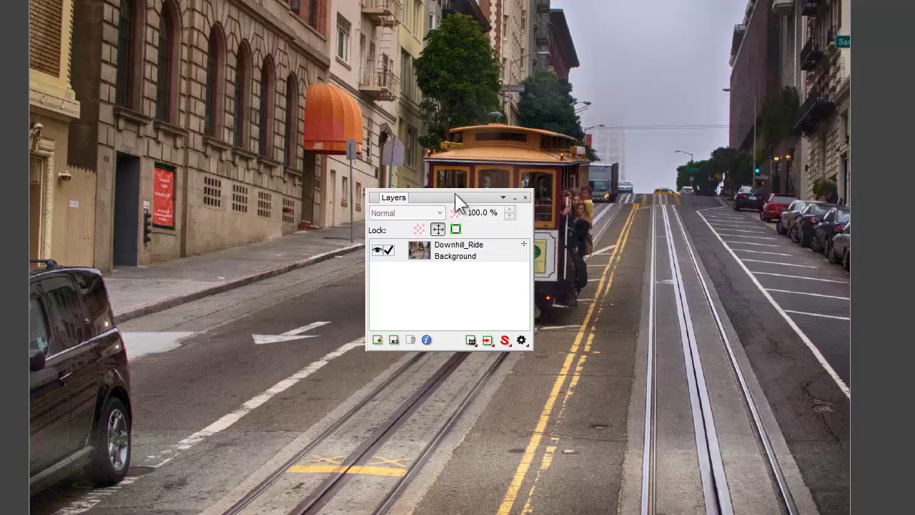
drag(454, 193, 559, 189)
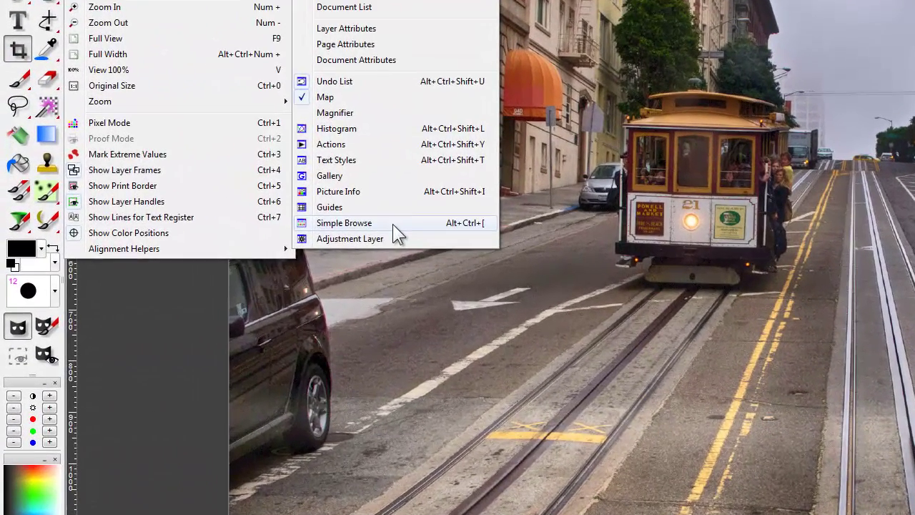
- Open the Simple Browse file browser and widen it to show more thumbnail columns
click(275, 237)
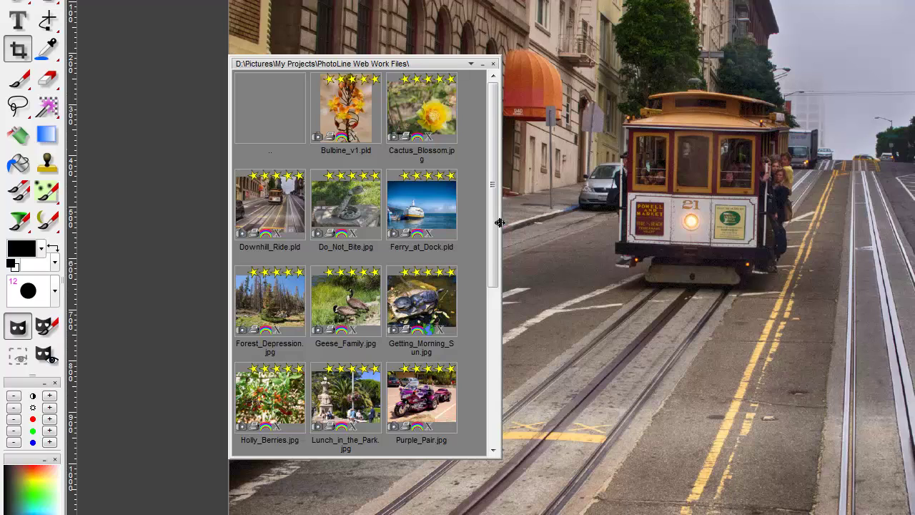
drag(499, 223, 722, 233)
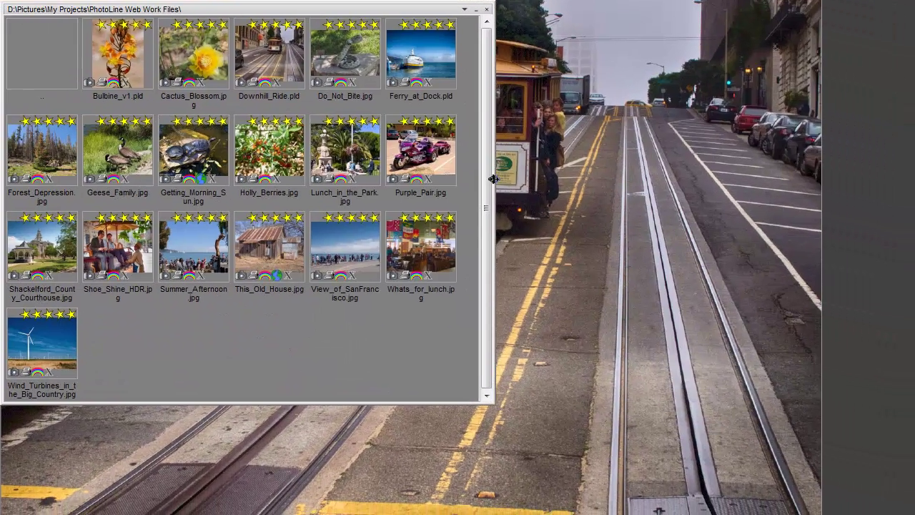
drag(494, 179, 525, 172)
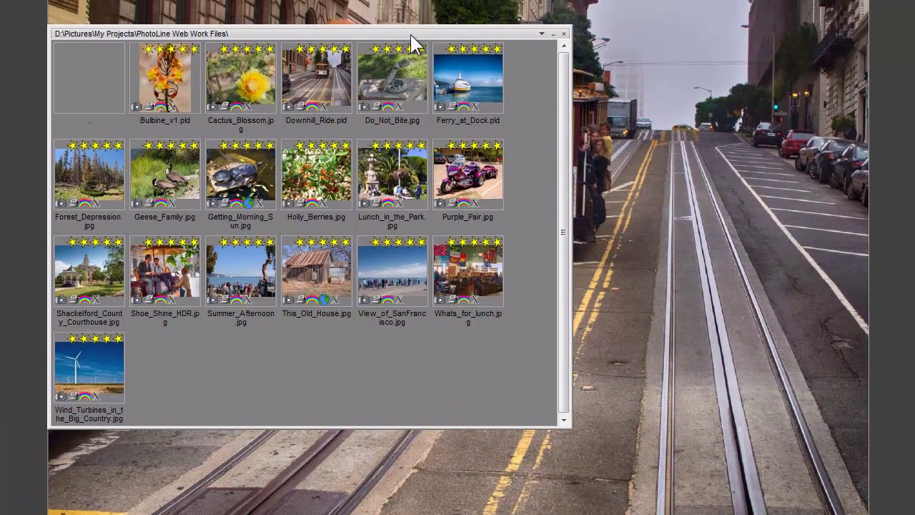
- Reposition the browser window, then dock it below the Downhill_Ride image
drag(363, 11, 487, 37)
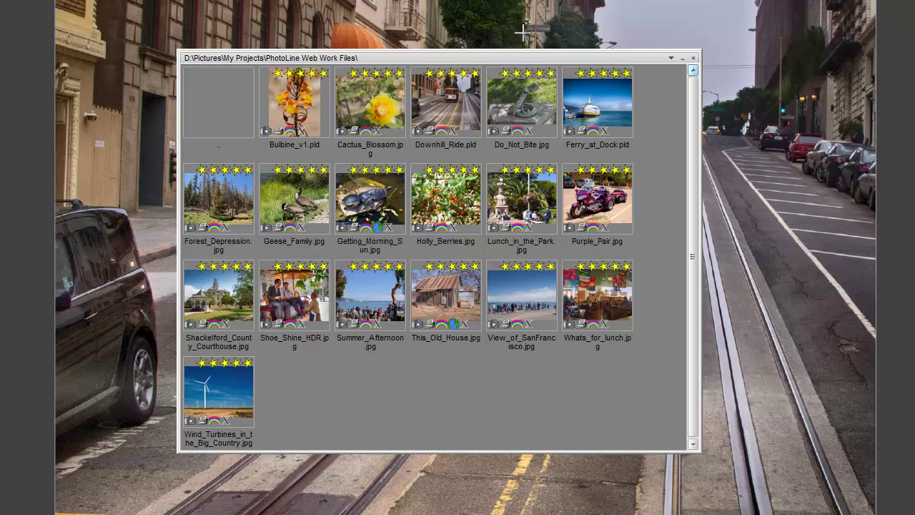
drag(476, 59, 499, 57)
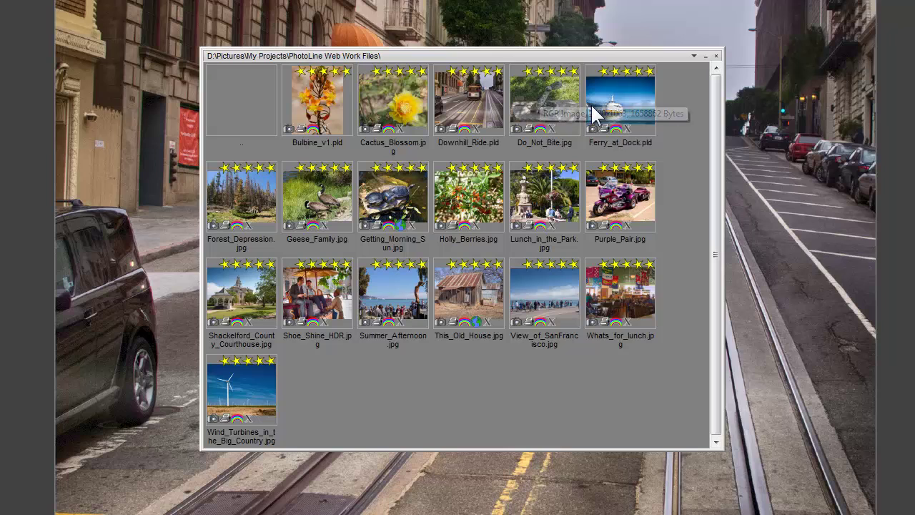
drag(534, 56, 546, 70)
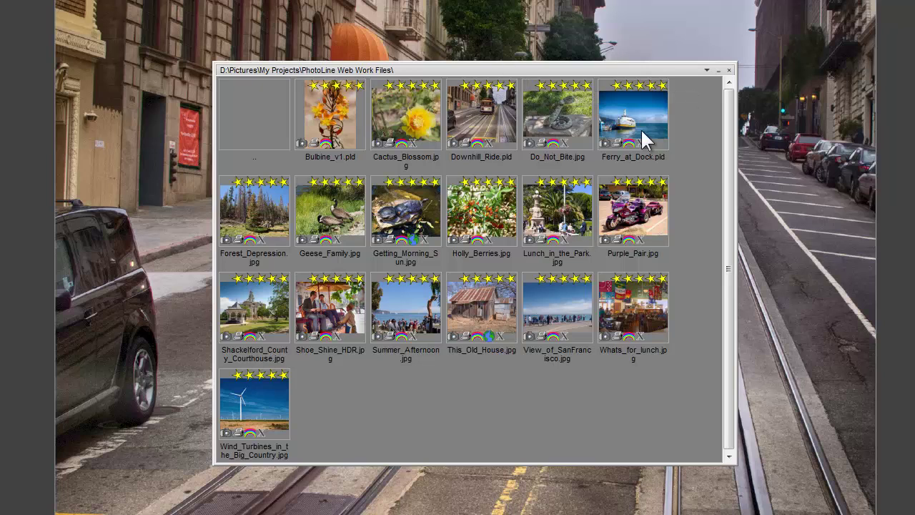
mouse_move(660, 143)
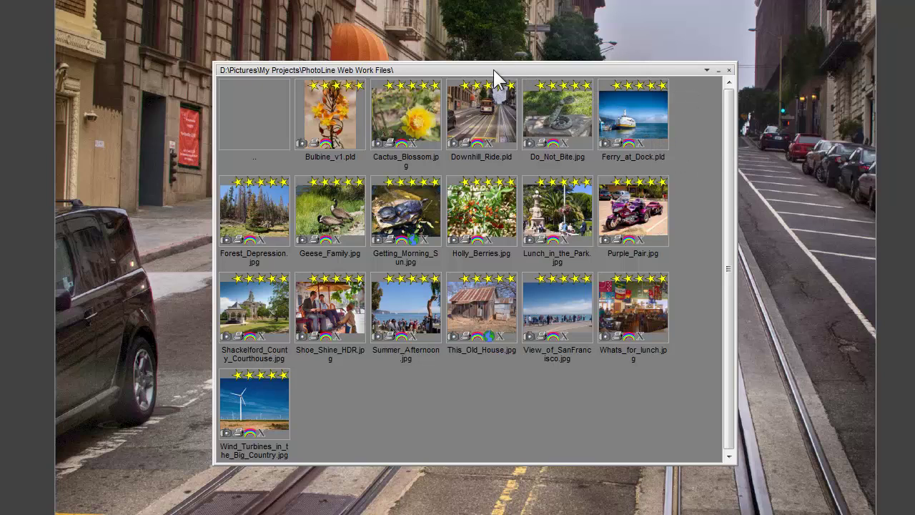
drag(492, 70, 231, 197)
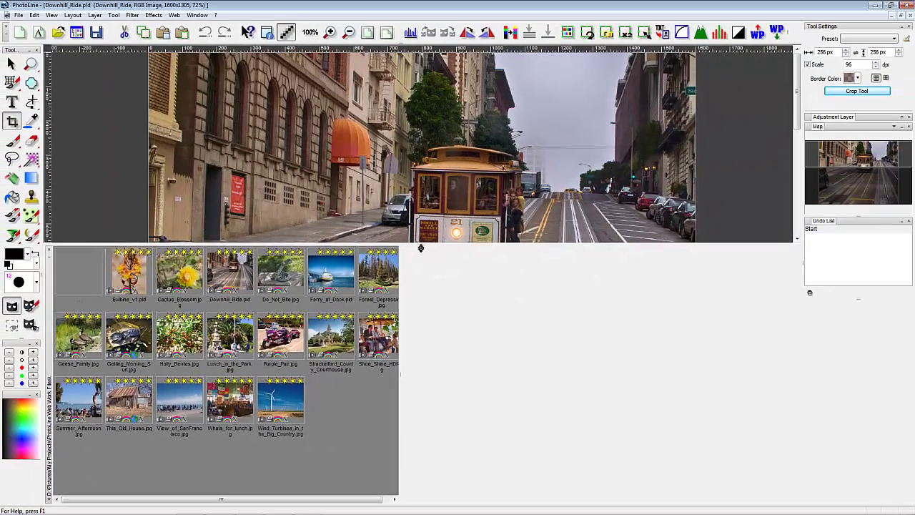
- Stretch the docked browser across the full width and shrink it to a thumbnail strip
drag(431, 372, 432, 404)
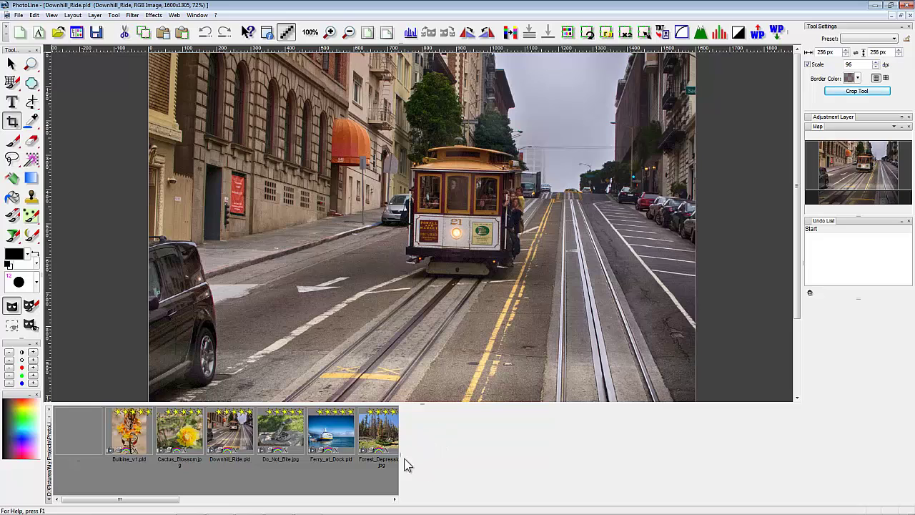
drag(398, 455, 801, 472)
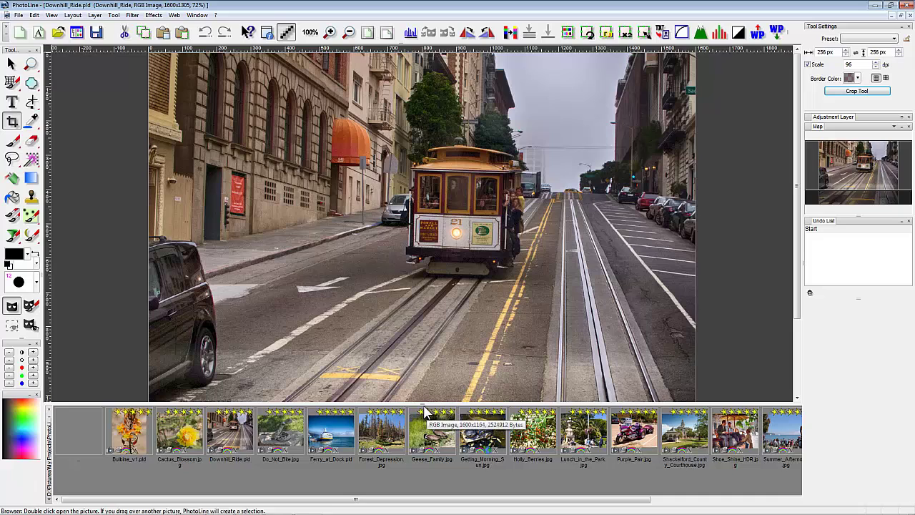
drag(422, 402, 410, 422)
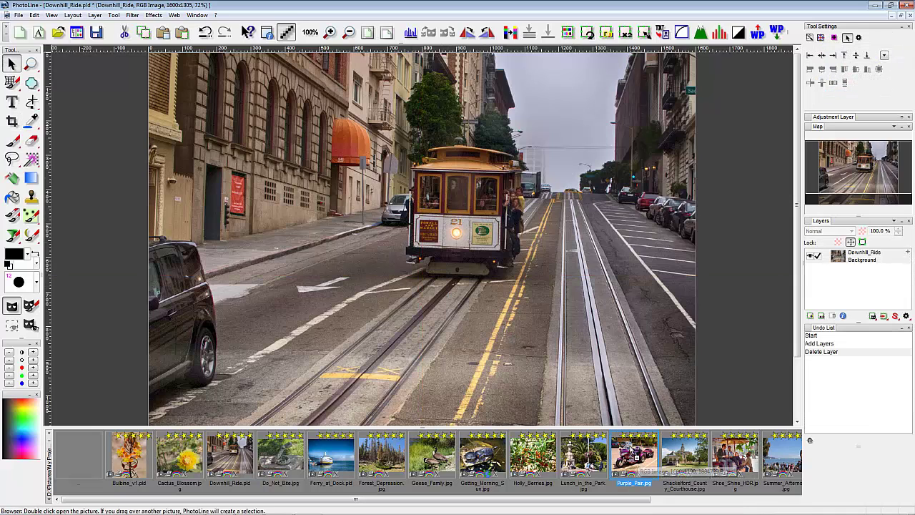
- Add Purple_Pair.jpg as a layer on Downhill_Ride, then delete that layer
drag(633, 458, 469, 229)
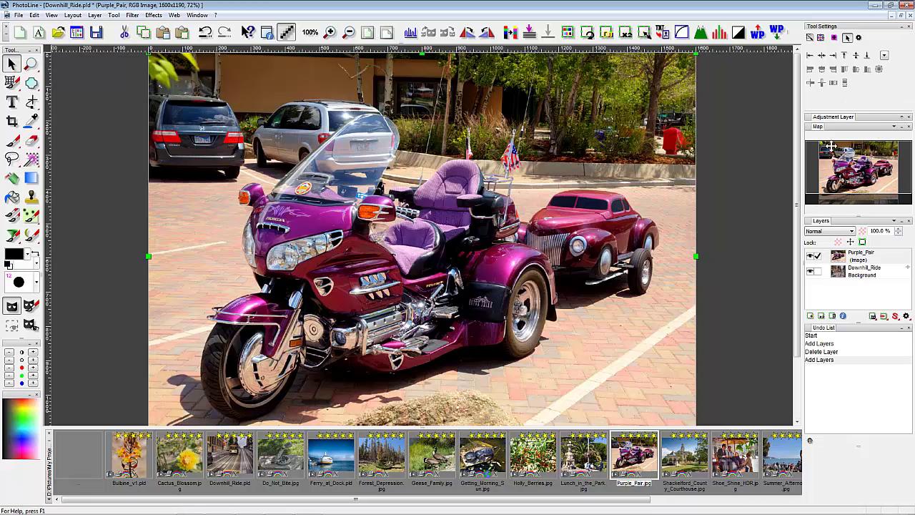
right_click(861, 258)
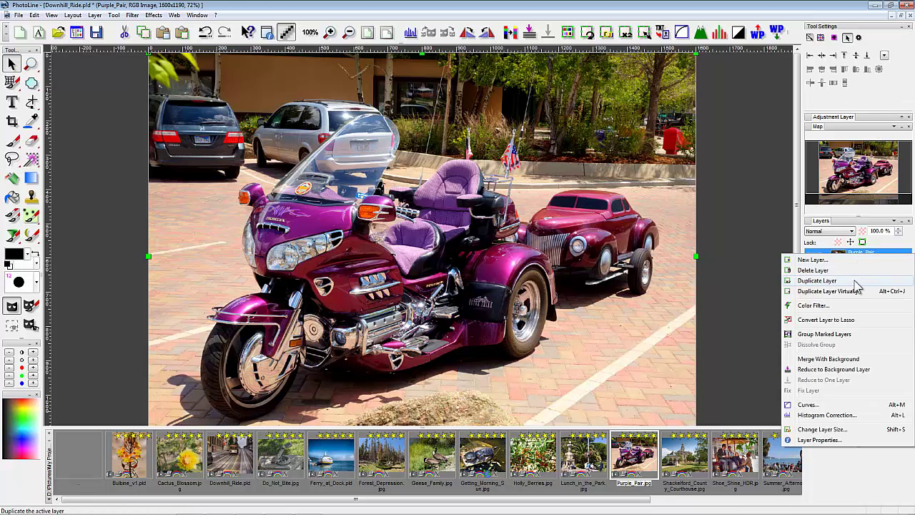
click(817, 270)
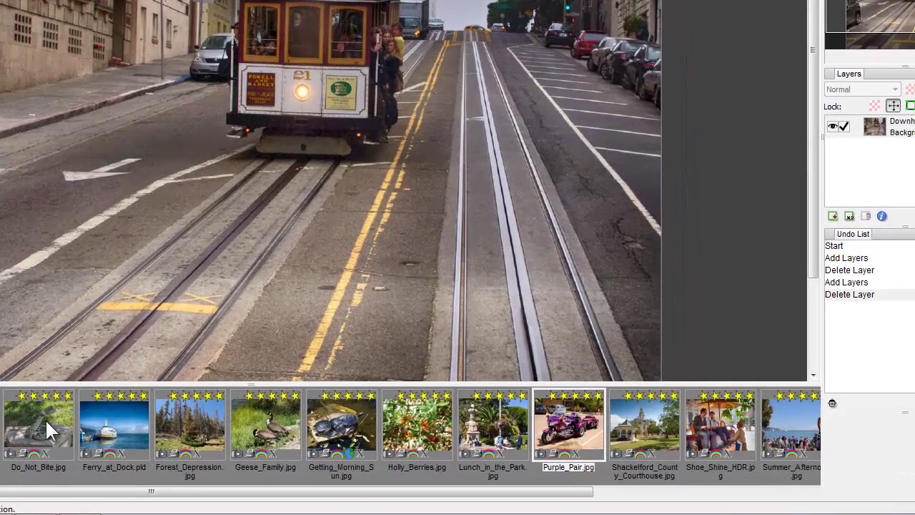
click(48, 429)
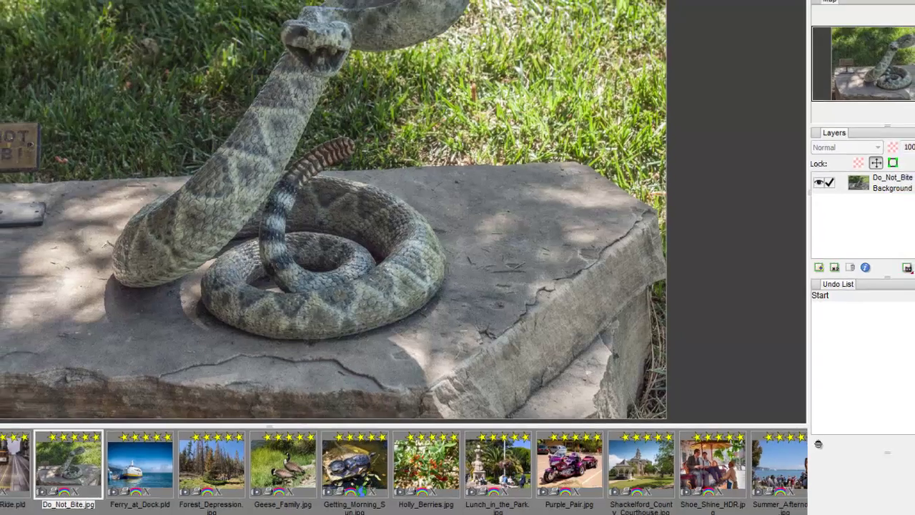
click(37, 19)
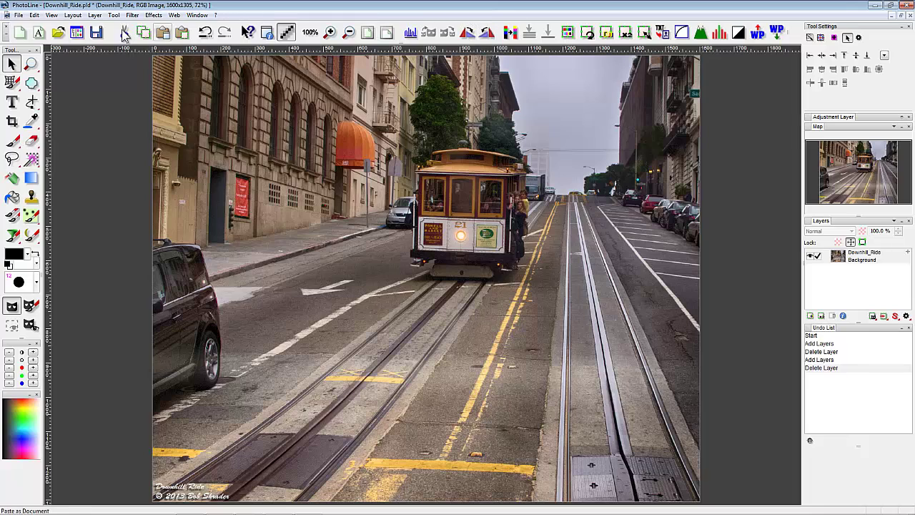
- Open Edit > Options to bring up PhotoLine's Options dialog
click(34, 15)
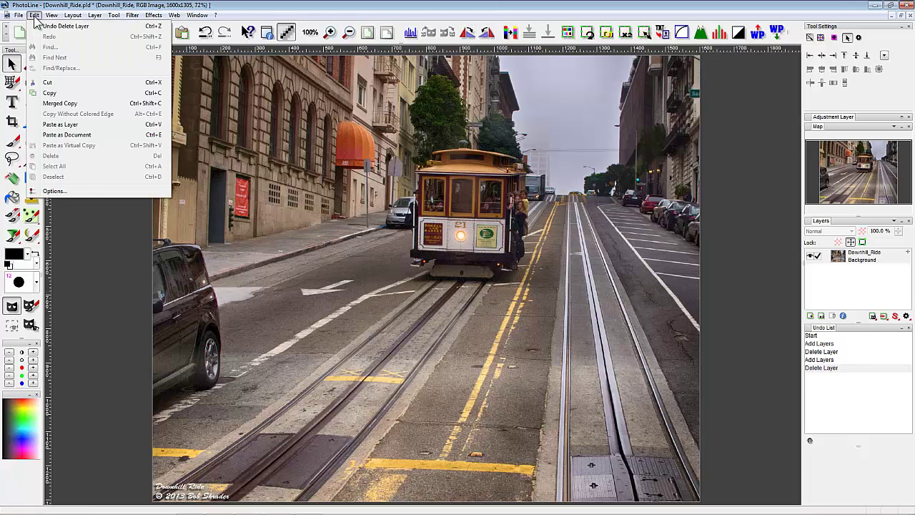
click(91, 193)
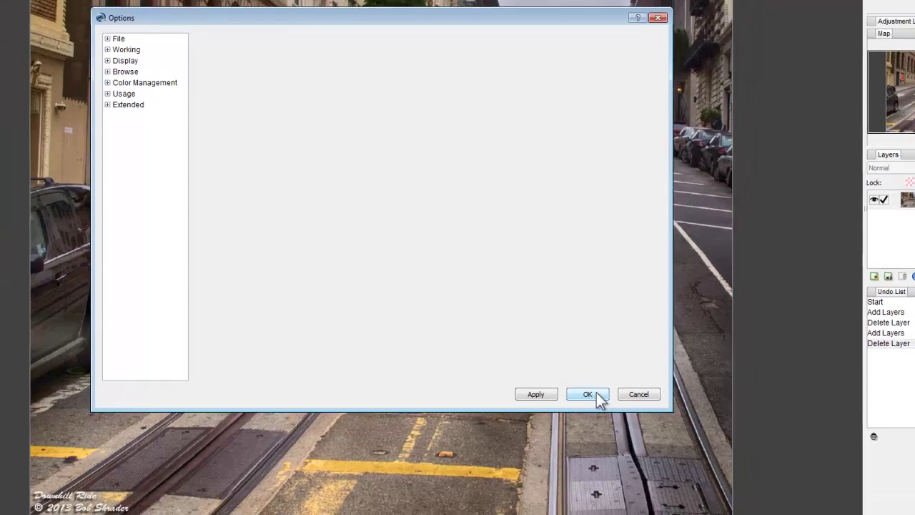
- Look through the Save Options and transparency colour settings, then pick a new Mask colour
click(118, 38)
click(145, 51)
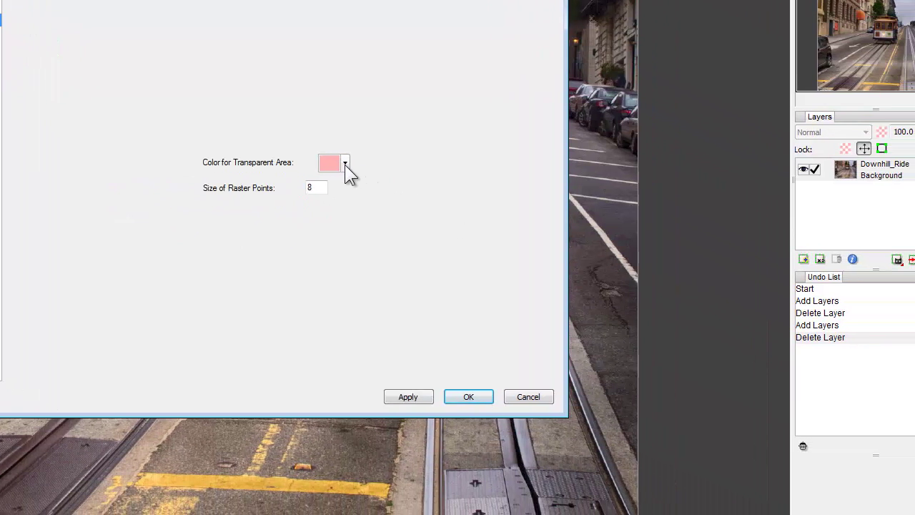
click(345, 164)
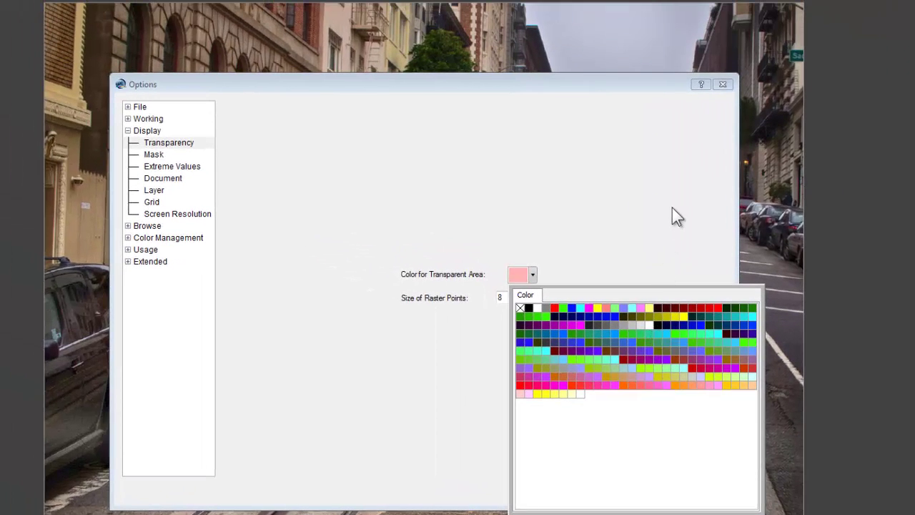
click(673, 215)
key(Down)
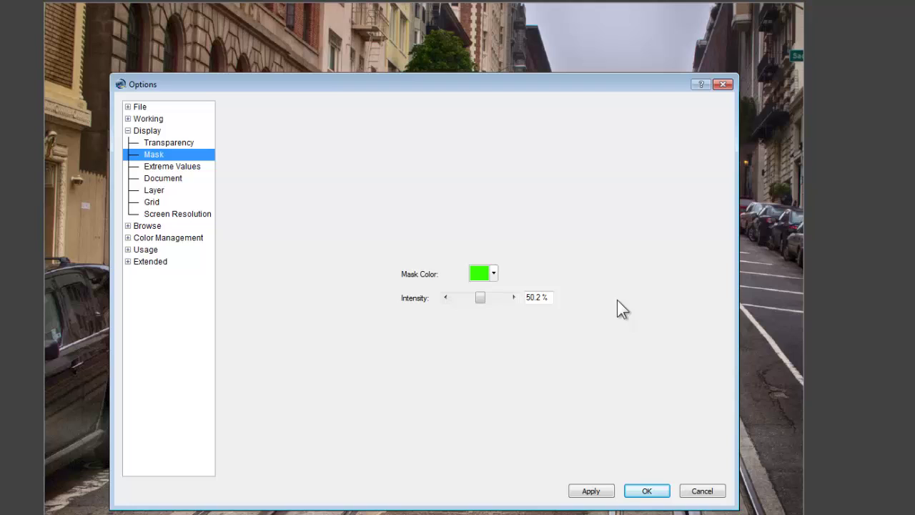
click(494, 274)
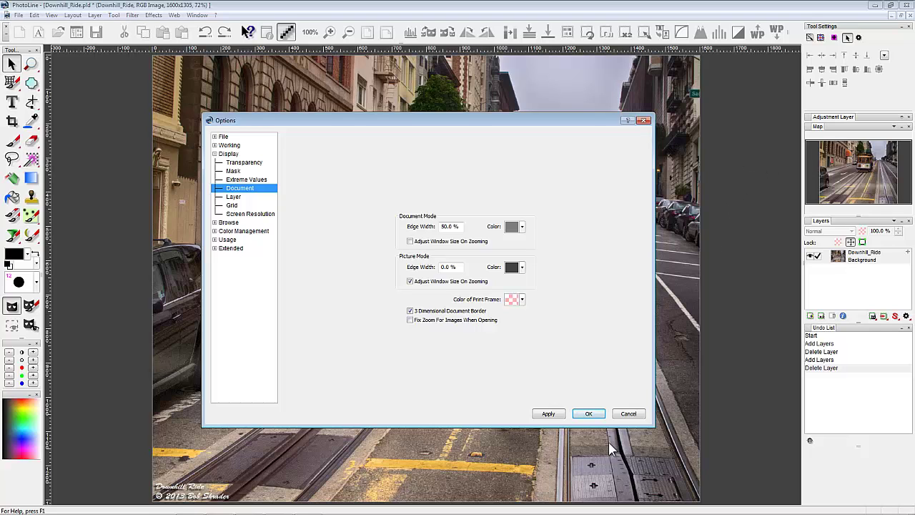
- Close Options and create a new blank 600 x 600 px document
click(18, 15)
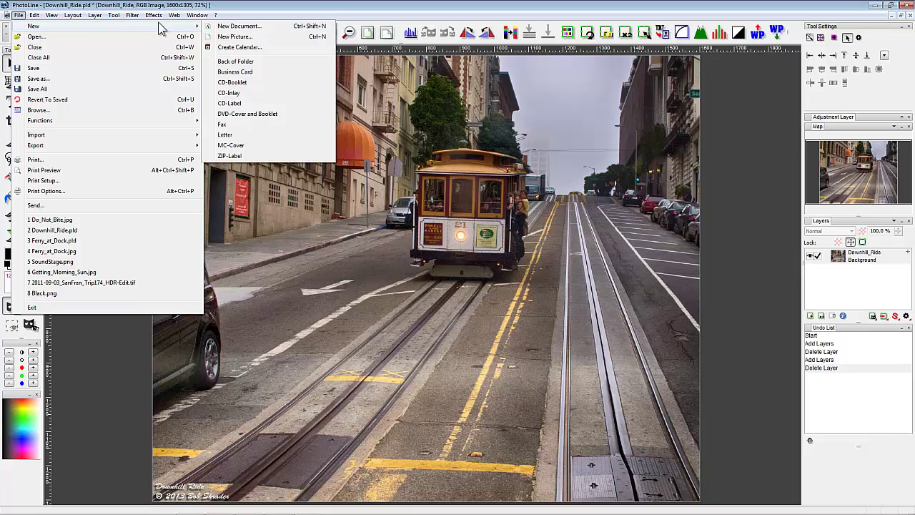
mouse_move(114, 15)
mouse_move(18, 15)
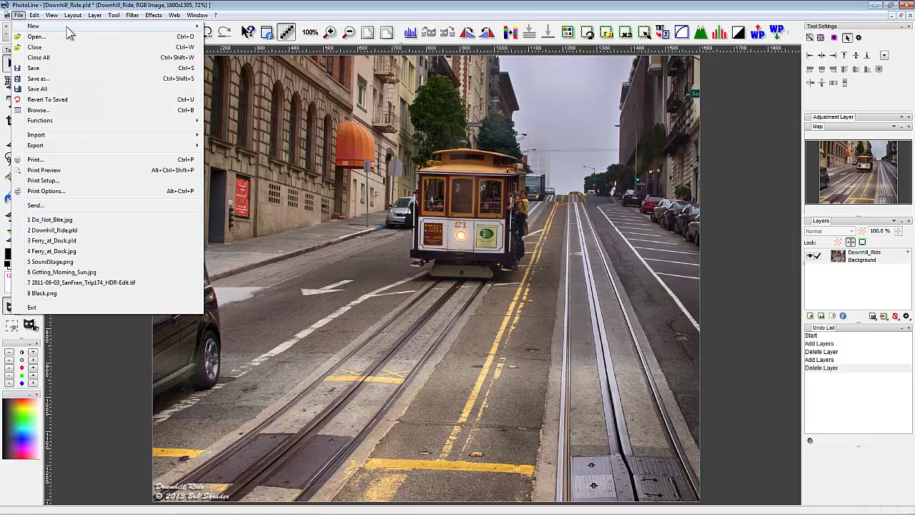
mouse_move(164, 28)
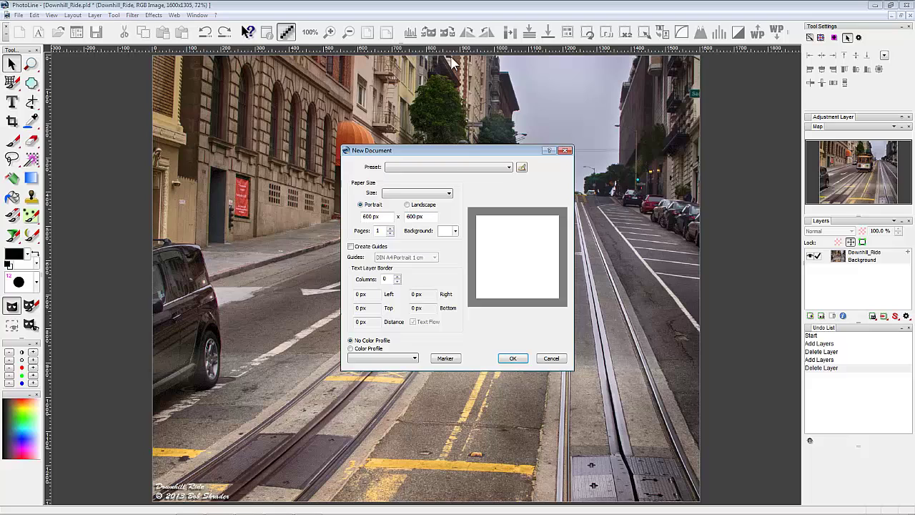
click(516, 359)
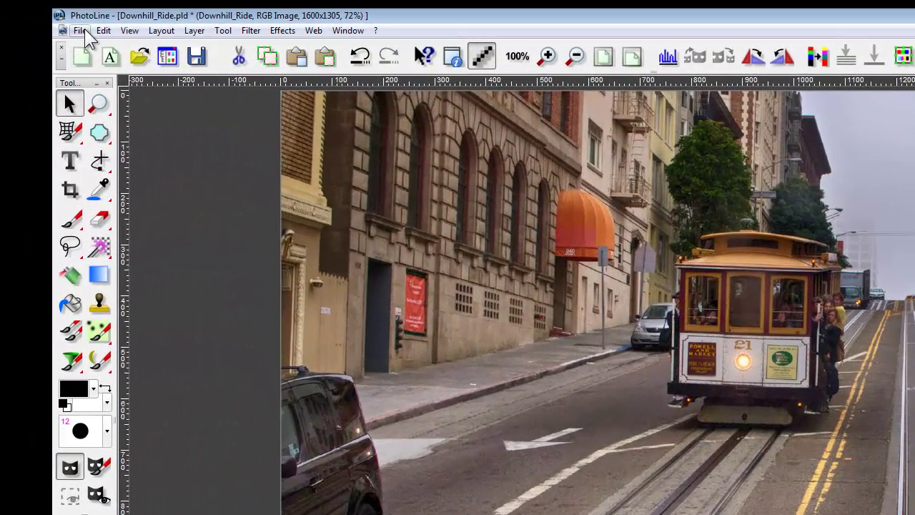
- Open the Browse window on the PhotoLine Web Work Files folder from the toolbar
click(81, 30)
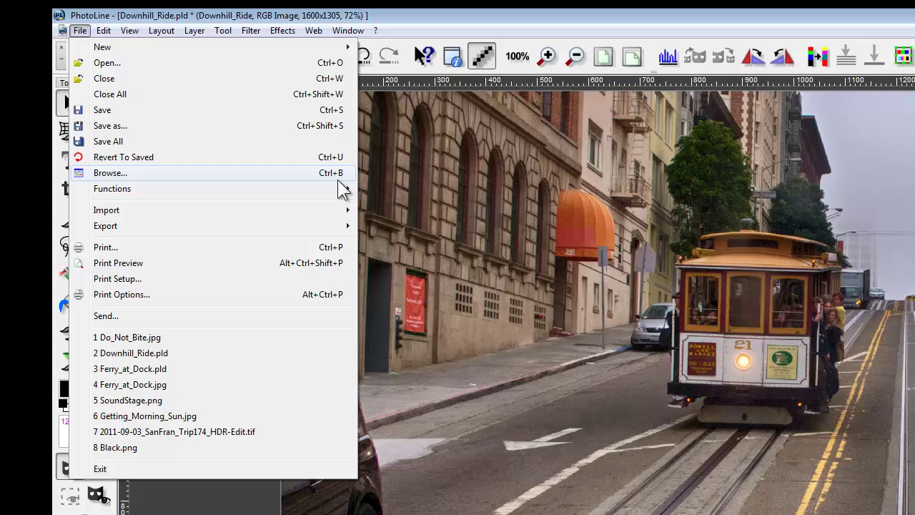
click(410, 25)
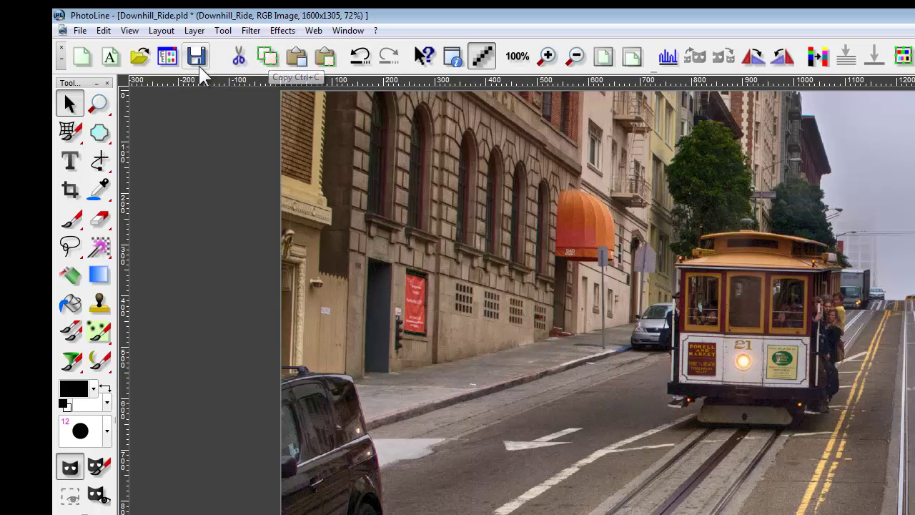
click(171, 56)
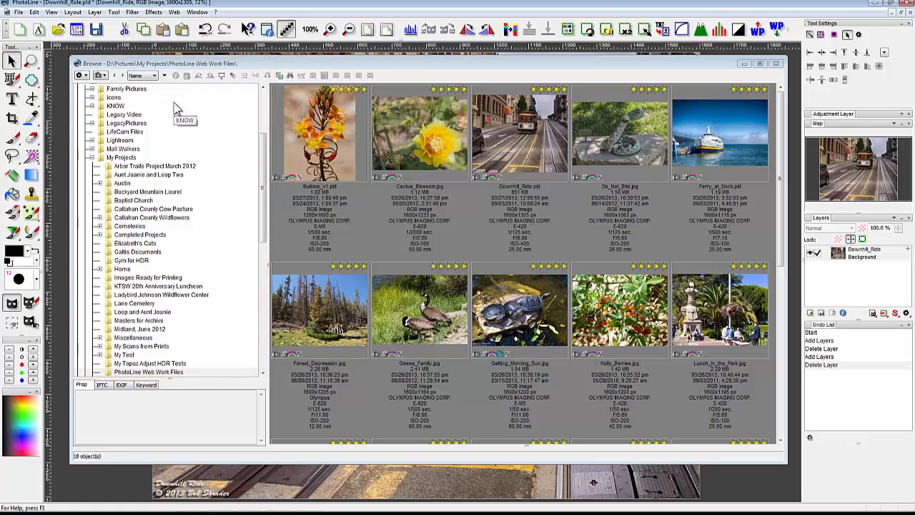
- Review Cactus_Blossom.jpg's properties, IPTC, EXIF and keywords, then open the browser's command list
click(420, 132)
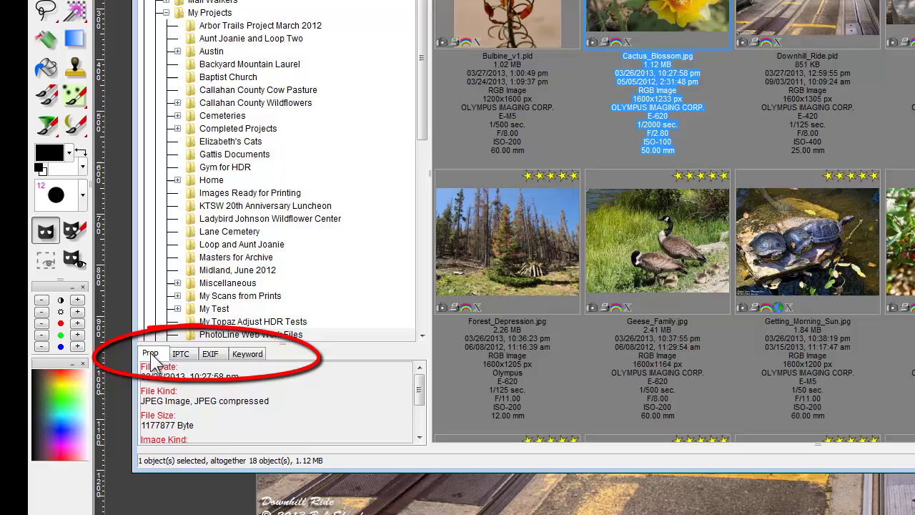
click(189, 358)
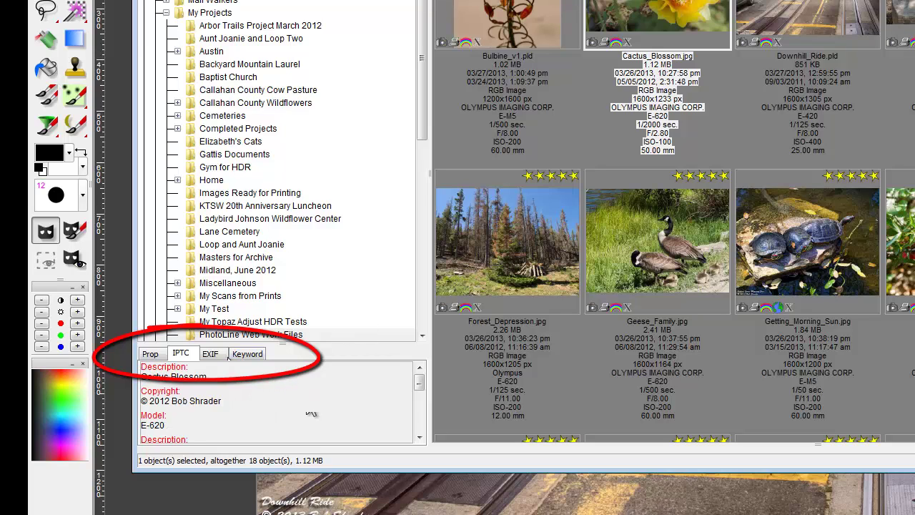
click(218, 354)
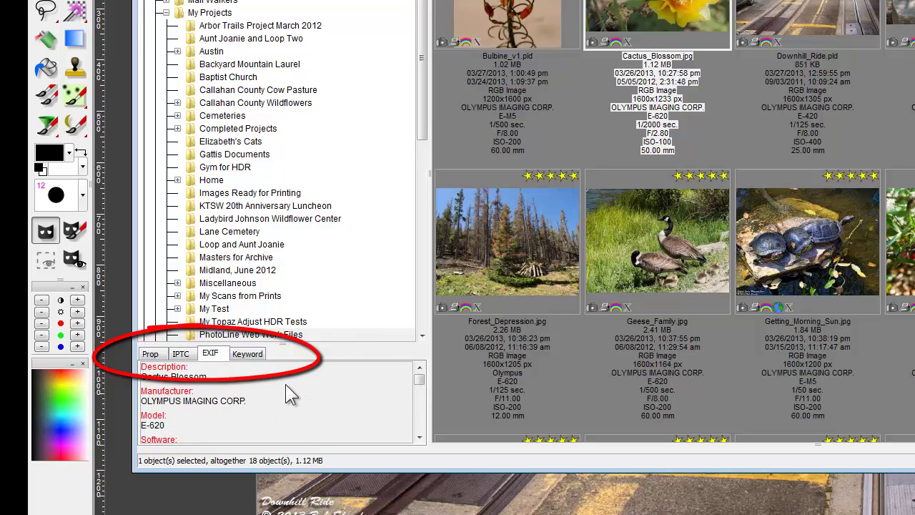
click(258, 354)
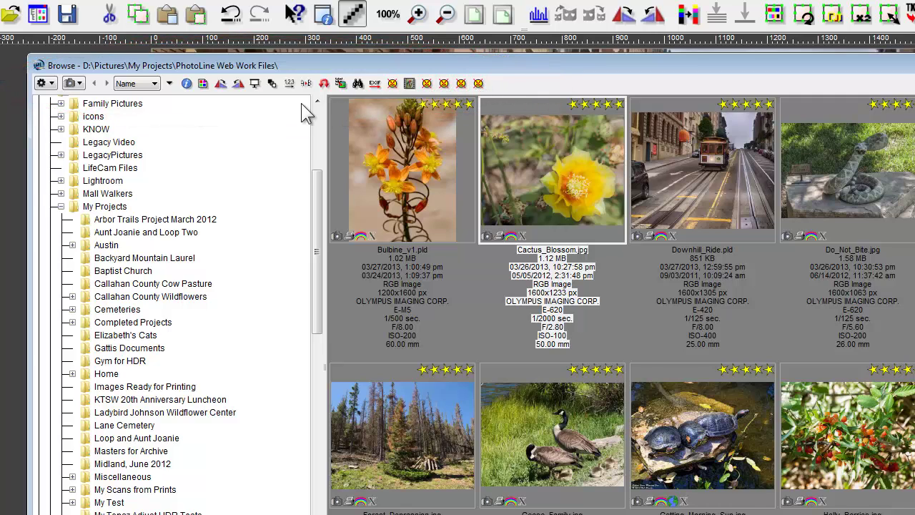
click(44, 84)
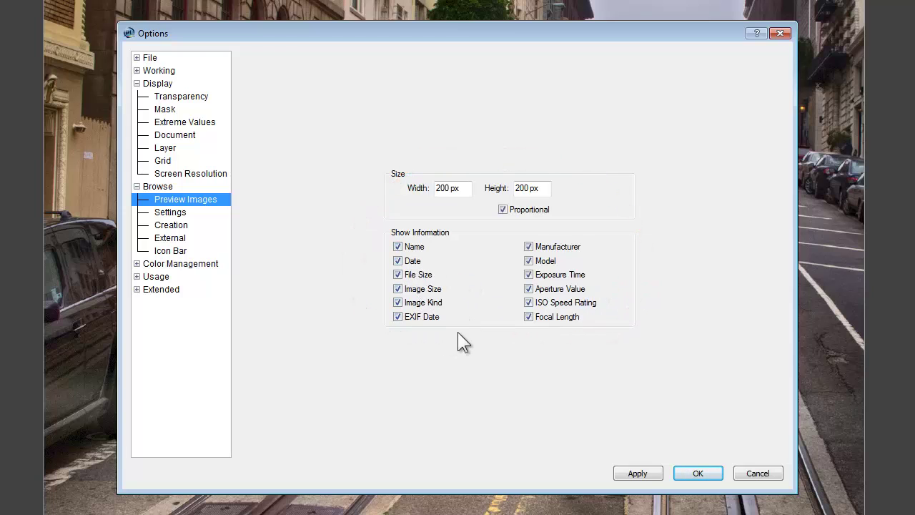
- Move from Preview Images to the Browse › Icon Bar page in Options
key(Down)
key(Down)
key(Down)
key(Down)
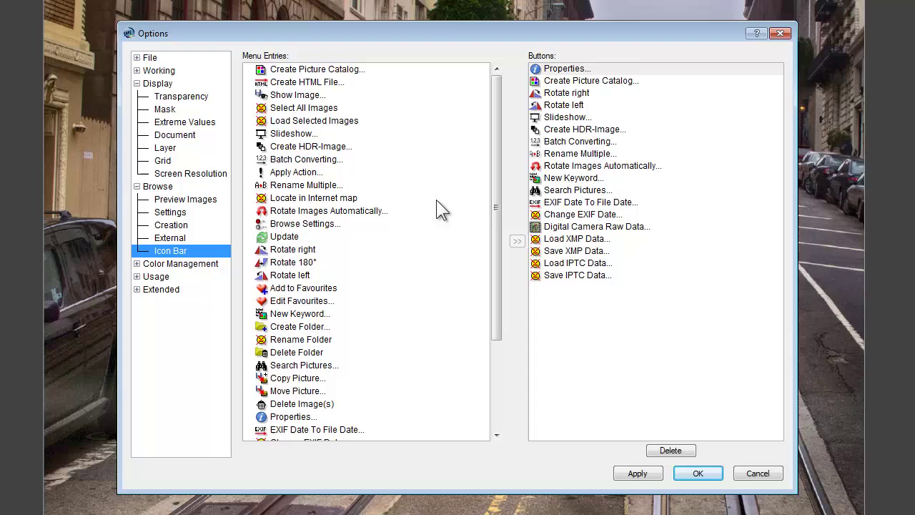
drag(491, 203, 492, 226)
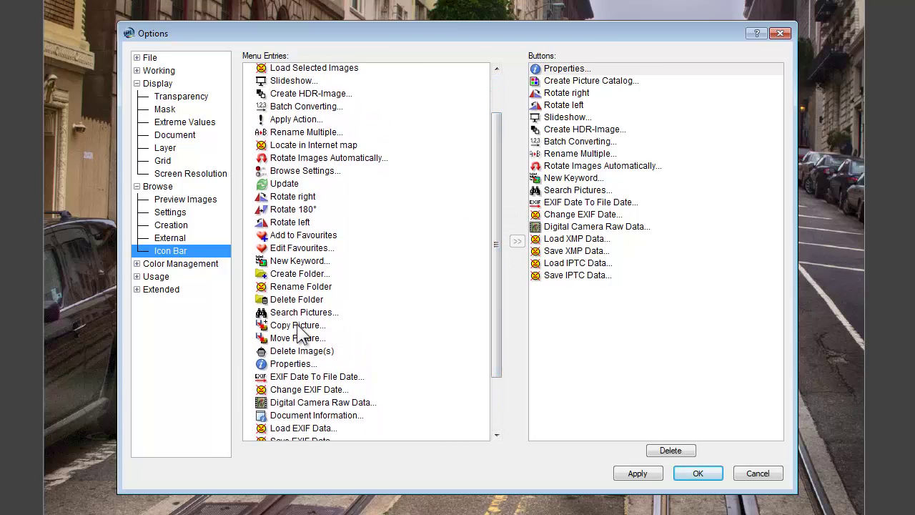
click(298, 325)
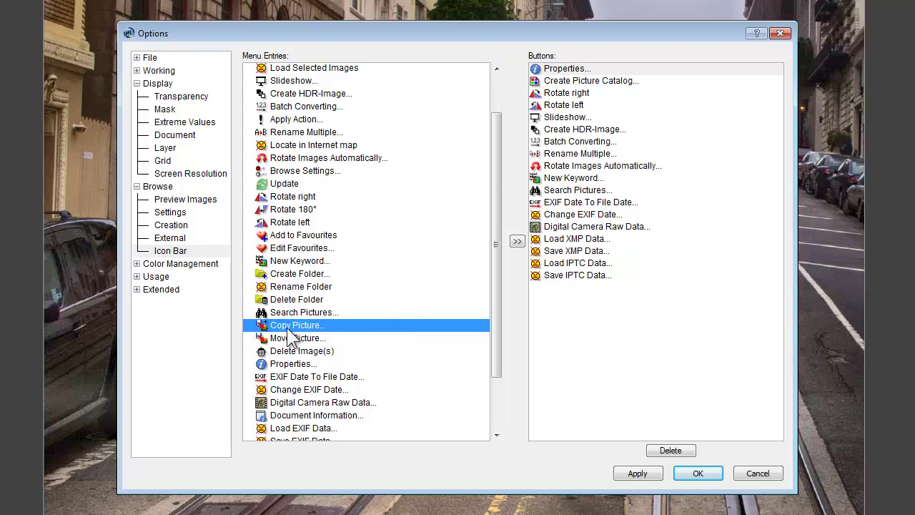
click(580, 275)
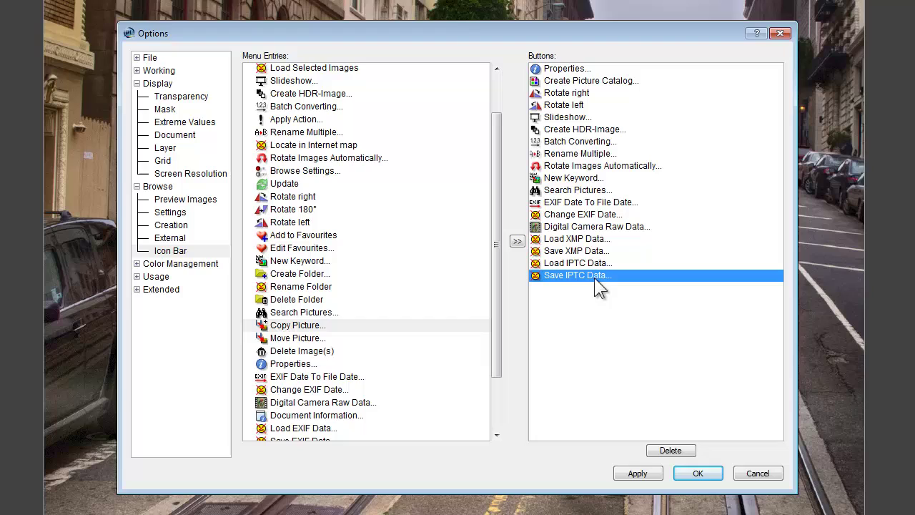
click(347, 326)
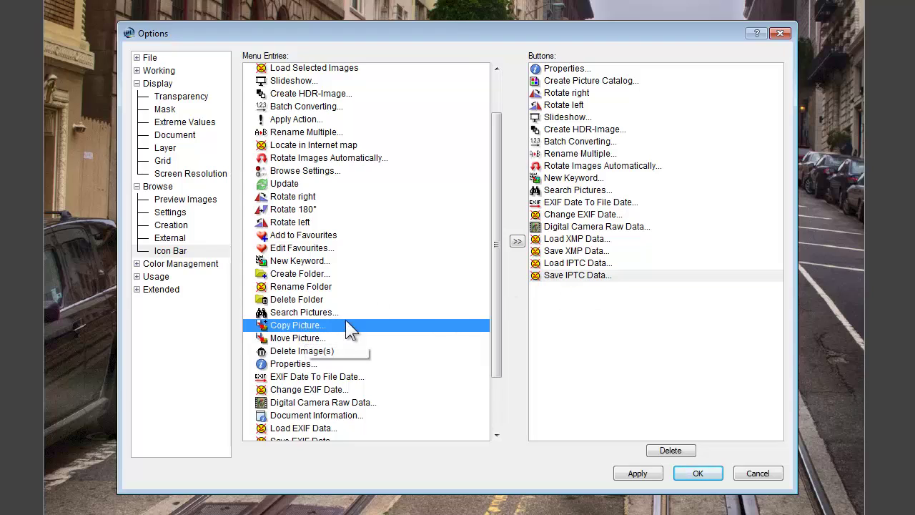
click(518, 243)
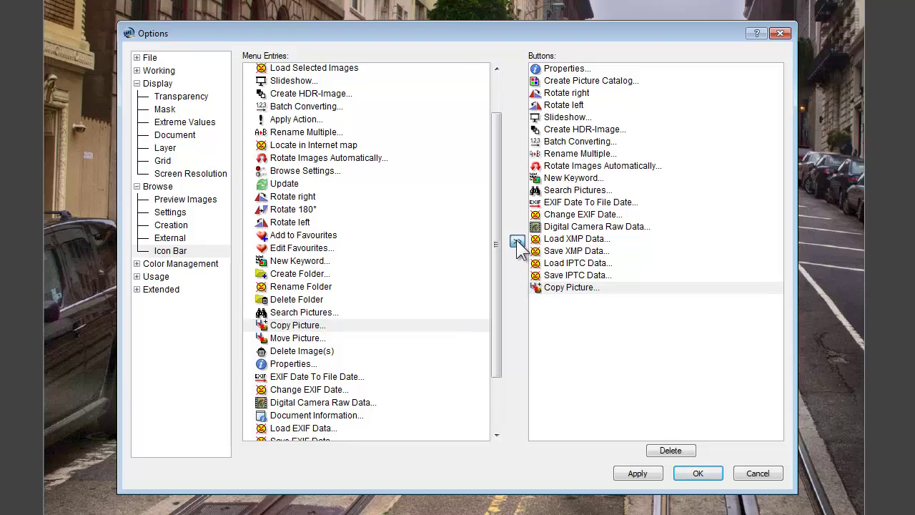
click(561, 286)
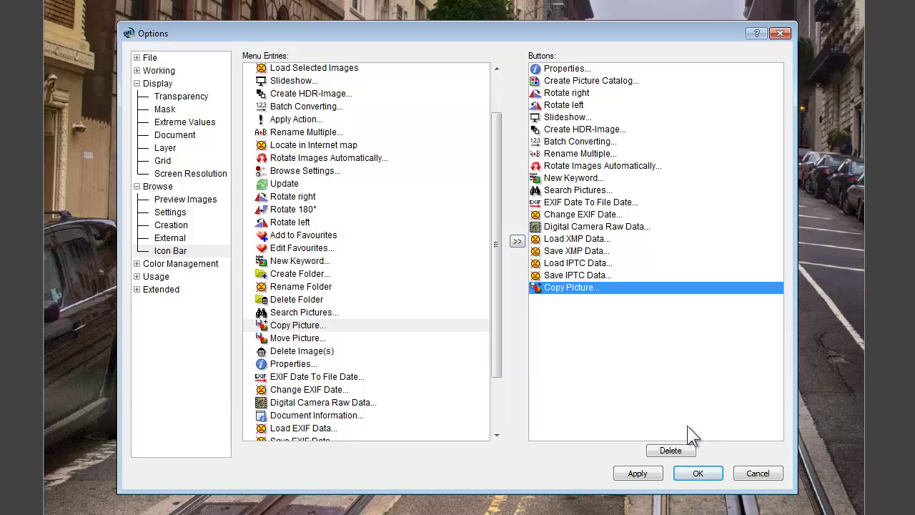
click(672, 451)
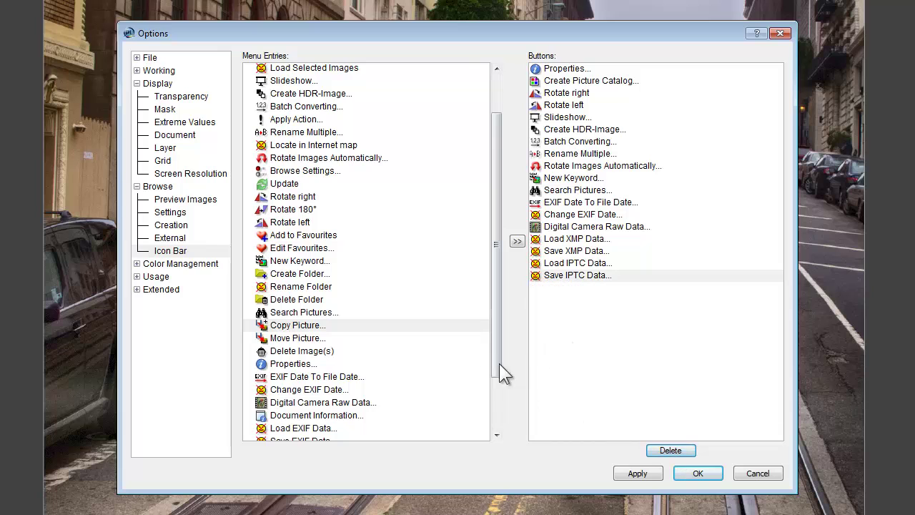
click(698, 473)
- Confirm the changed settings with OK to close the Options dialog
click(77, 32)
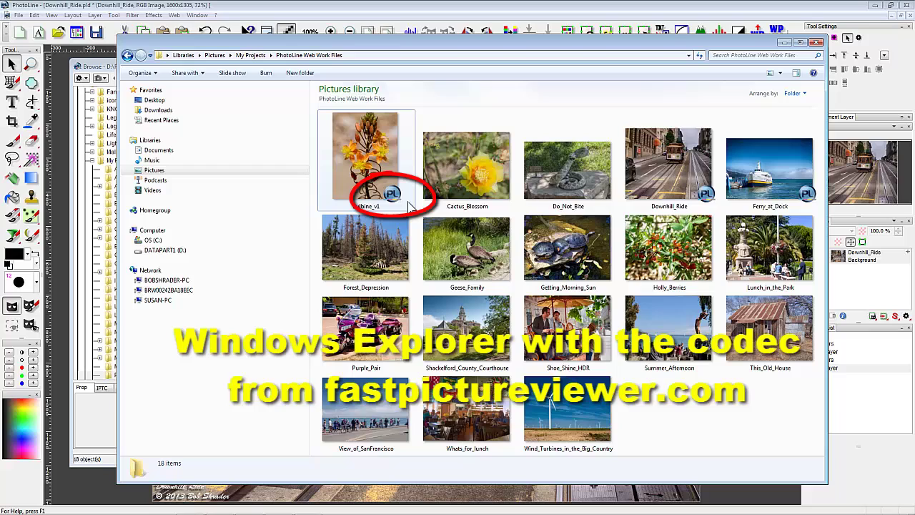
- Look over the 18 thumbnails in the PhotoLine Web Work Files folder, including Bulbine_v1
mouse_move(413, 205)
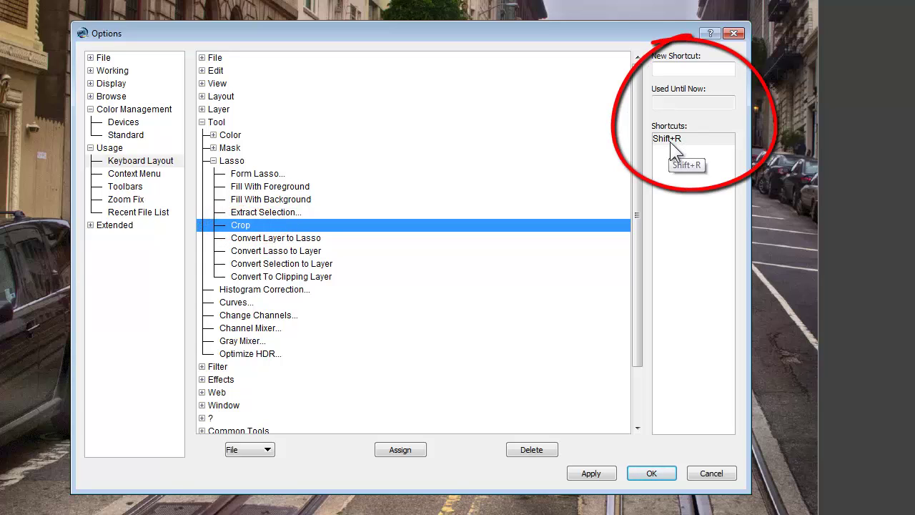
- Put the cursor in the New Shortcut box for Tool › Lasso › Crop, then switch to the Toolbars page
click(665, 70)
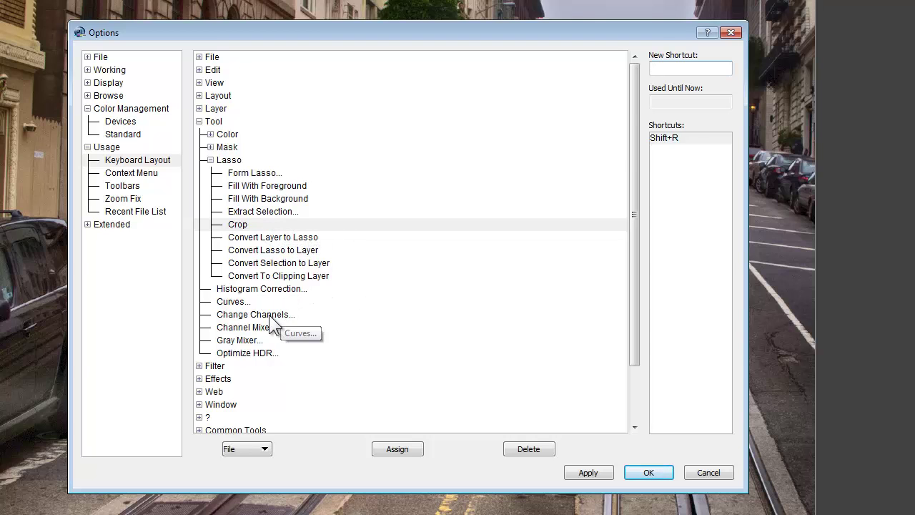
click(122, 185)
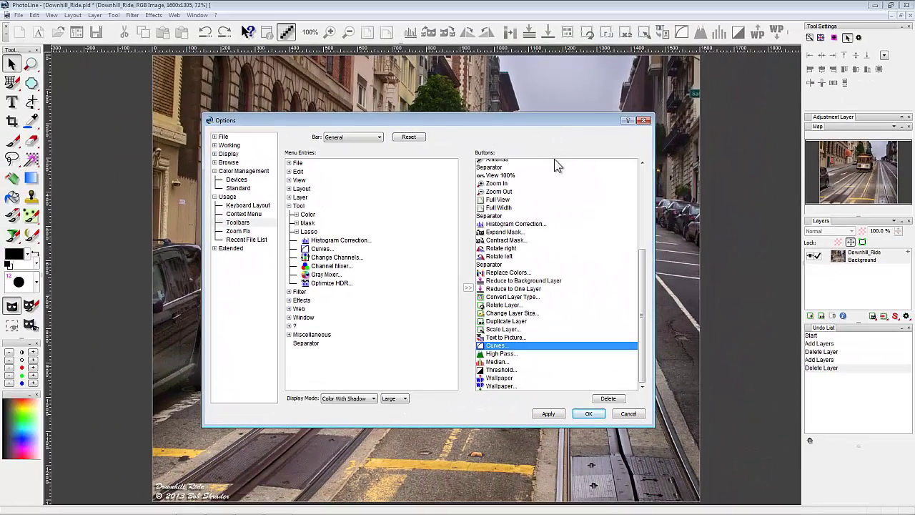
- Delete Curves from the General toolbar buttons and re-add it, now listed after High Pass
click(325, 249)
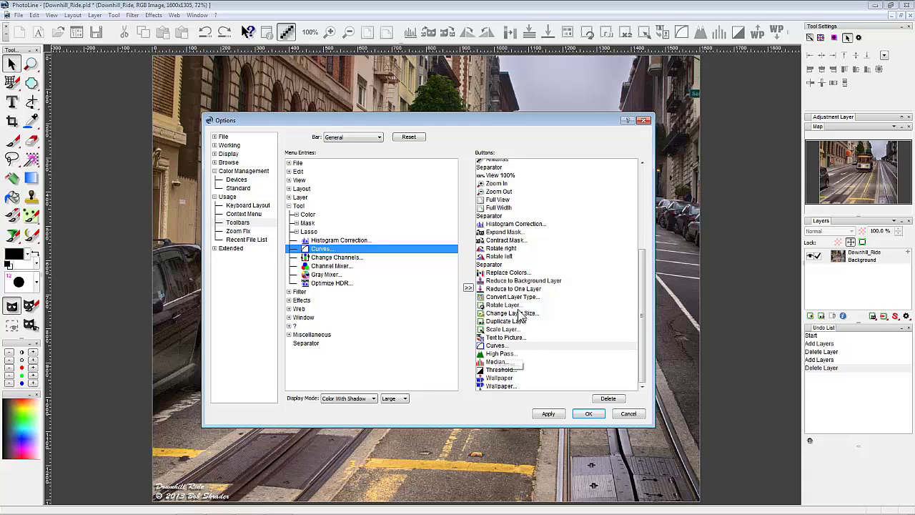
click(496, 346)
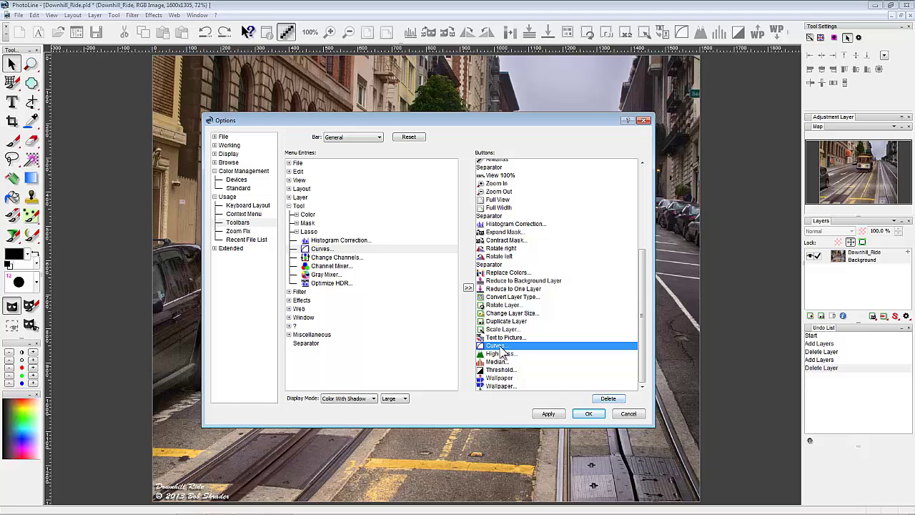
click(601, 399)
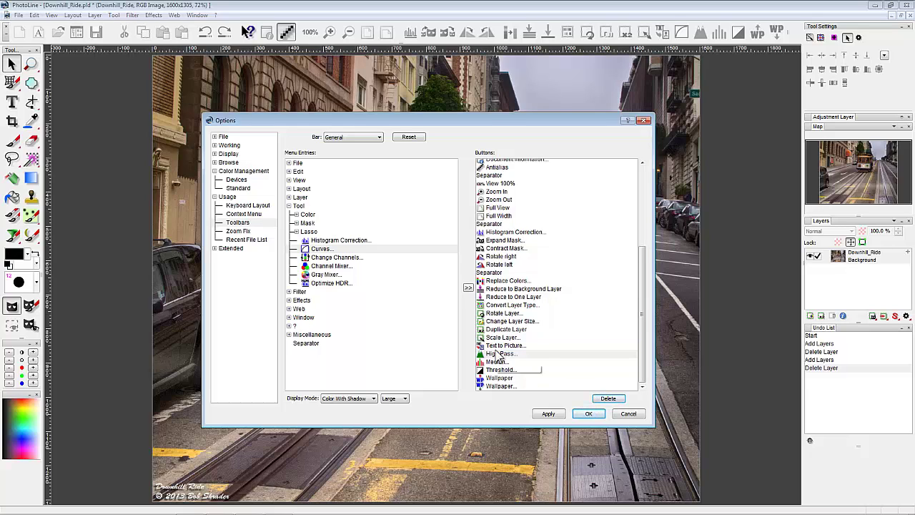
click(322, 250)
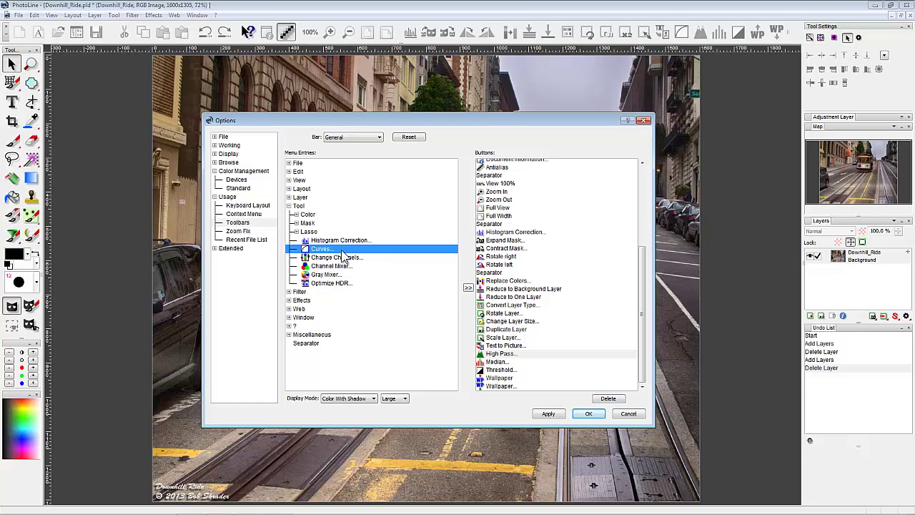
click(468, 289)
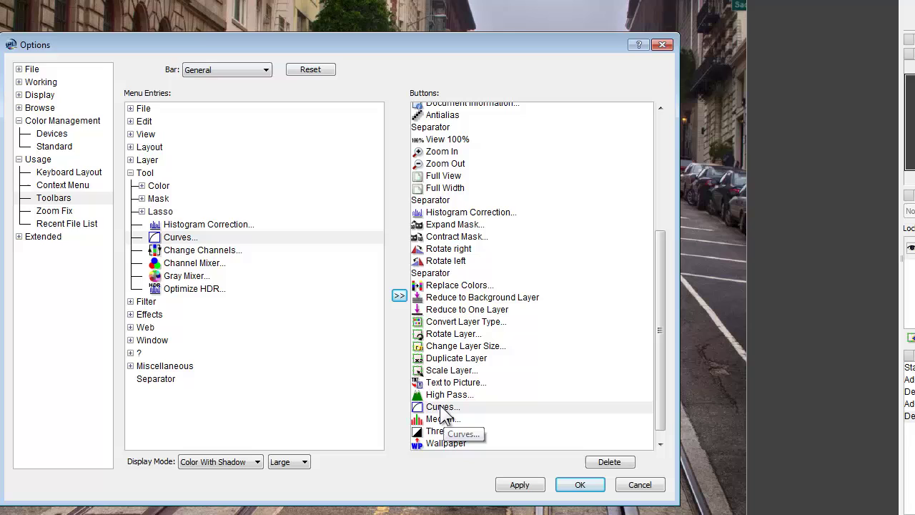
- Drag Curves back above High Pass and review the Large size and Color With Shadow display modes
mouse_move(444, 412)
mouse_down()
mouse_move(445, 392)
mouse_move(447, 417)
mouse_move(478, 392)
mouse_move(453, 212)
mouse_move(447, 401)
mouse_up()
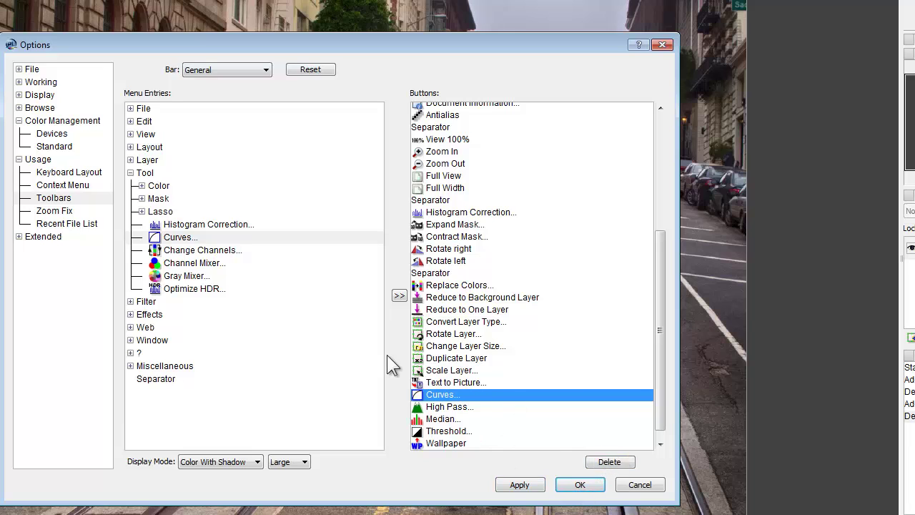
click(259, 462)
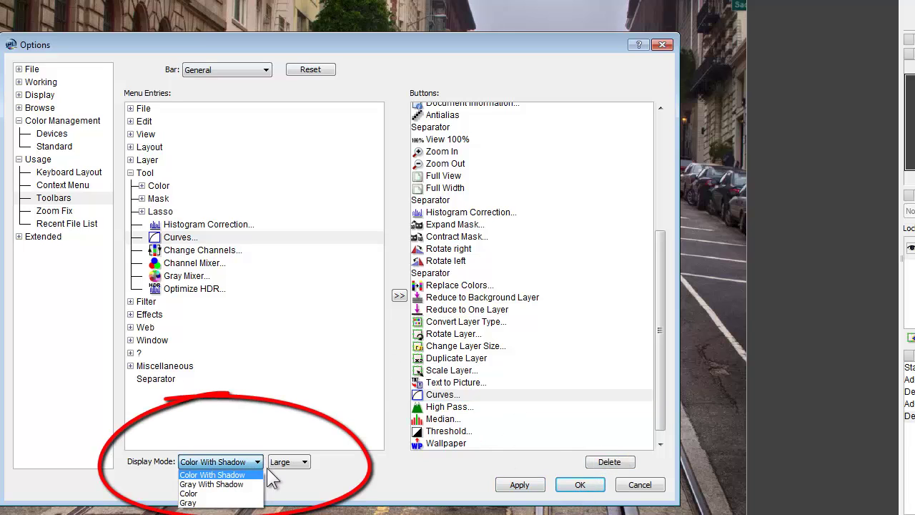
click(294, 462)
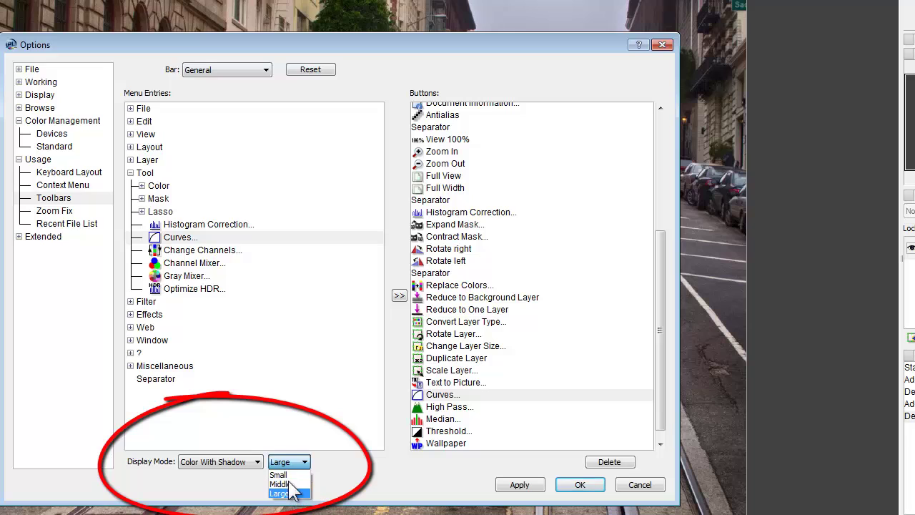
click(259, 462)
click(259, 462)
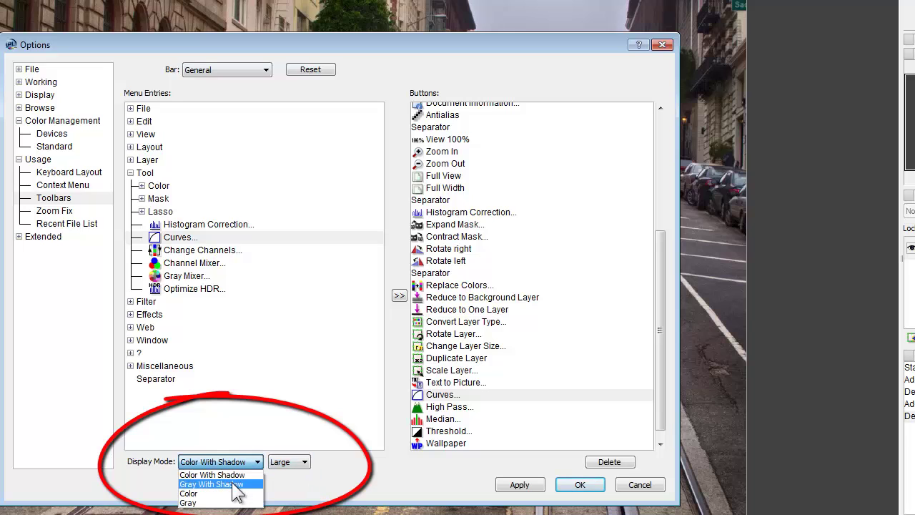